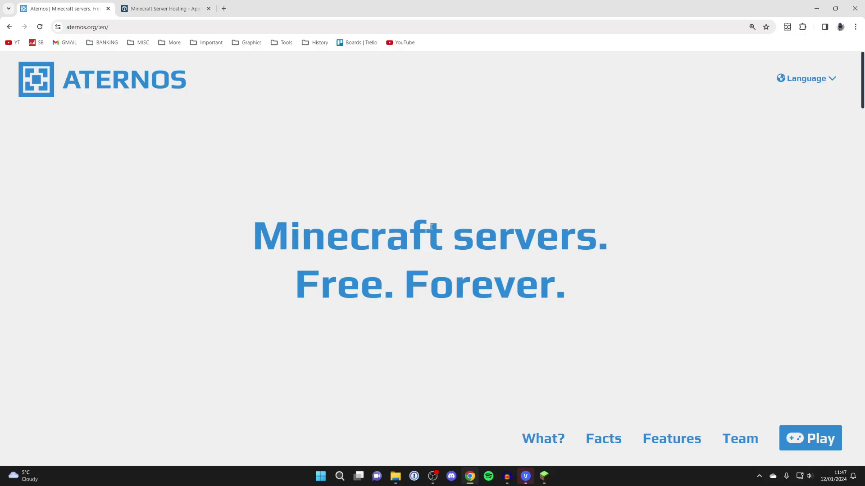
Look through the Apex Hosting page's Minecraft hosting features and return to the Aternos home page
click(212, 3)
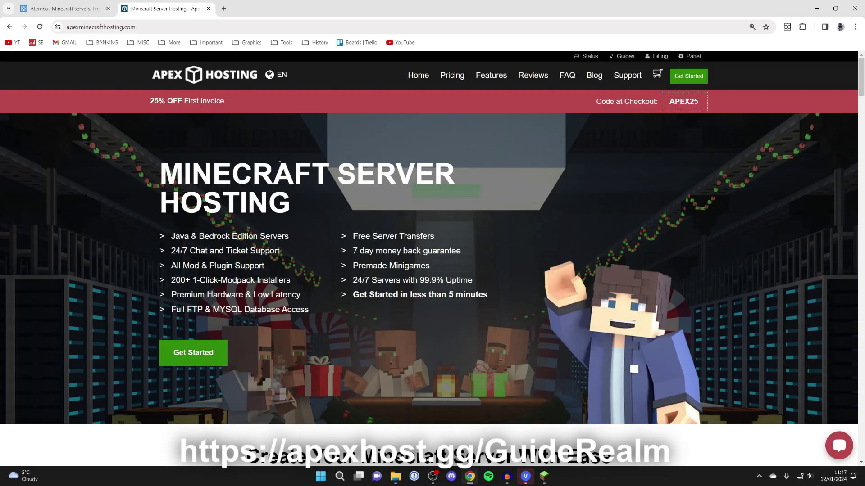
scroll(280, 165, down, 7)
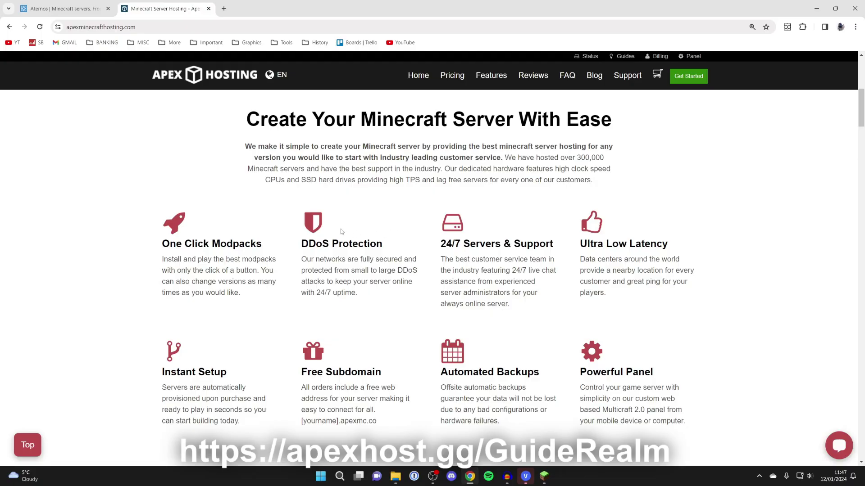
scroll(184, 245, down, 2)
scroll(400, 261, up, 4)
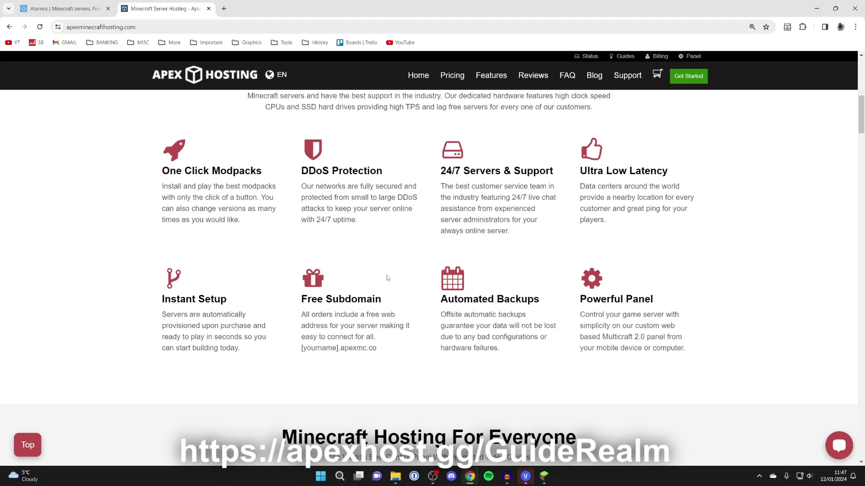
scroll(414, 260, up, 5)
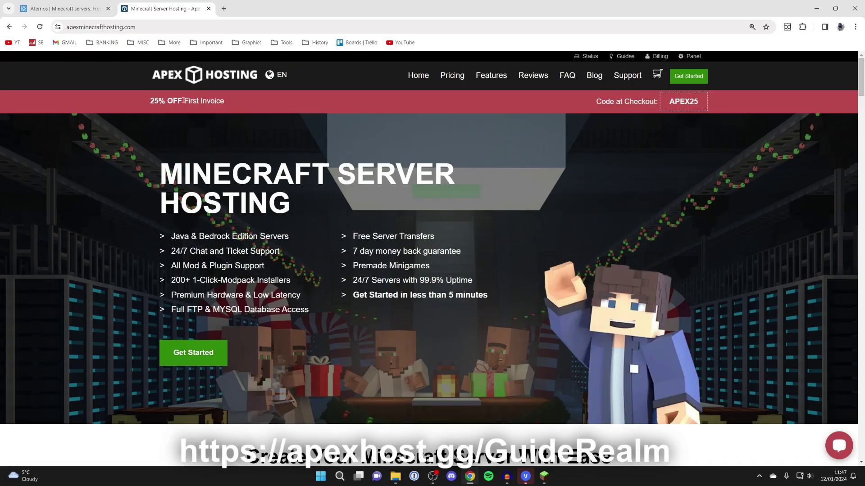
click(77, 6)
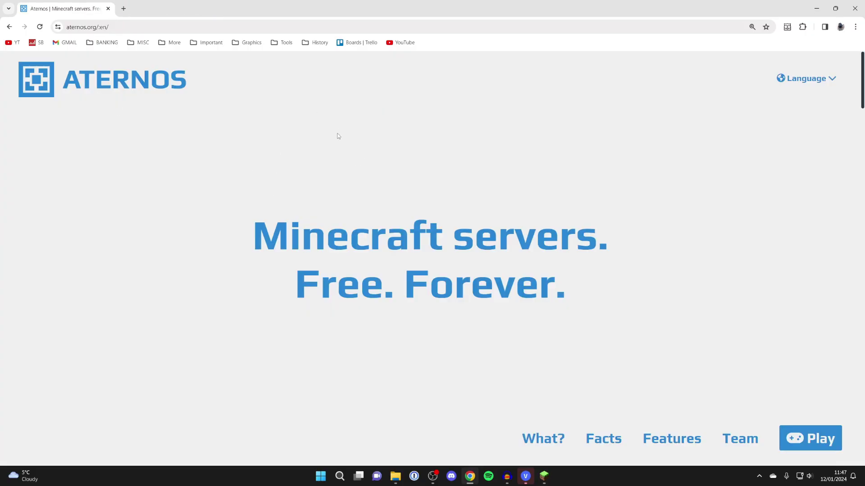
Go to the Aternos login page and log in with the account credentials already filled in
scroll(350, 230, down, 4)
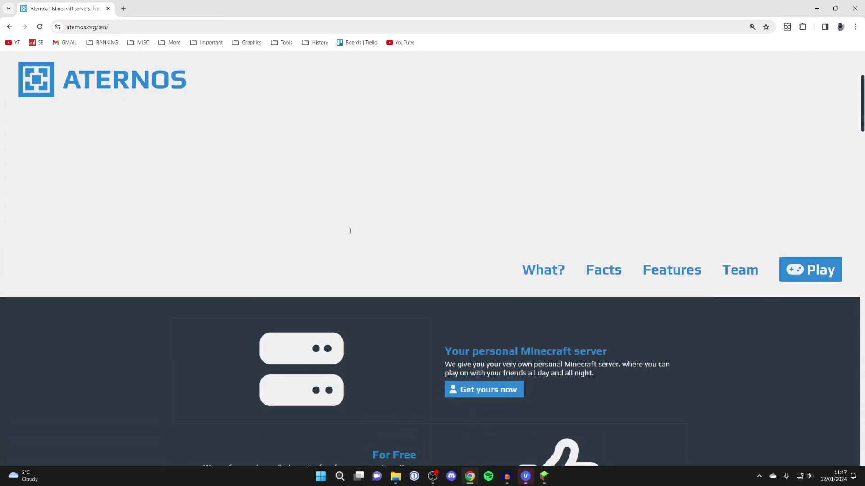
click(802, 268)
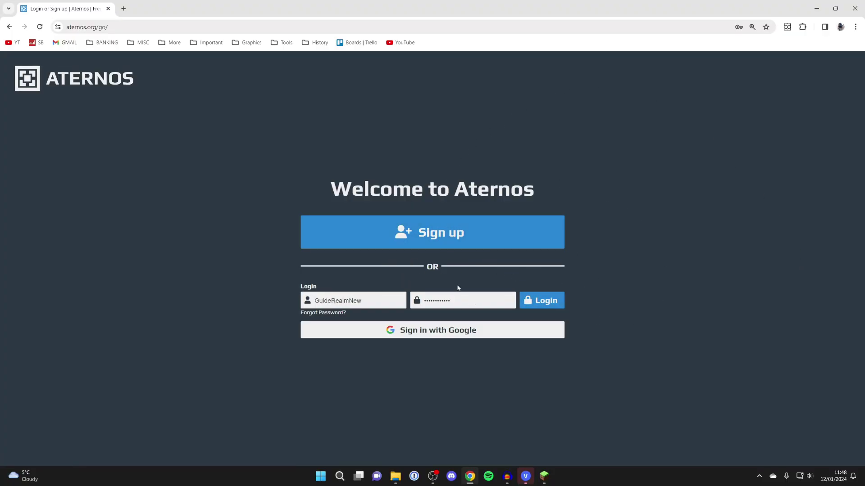
click(537, 293)
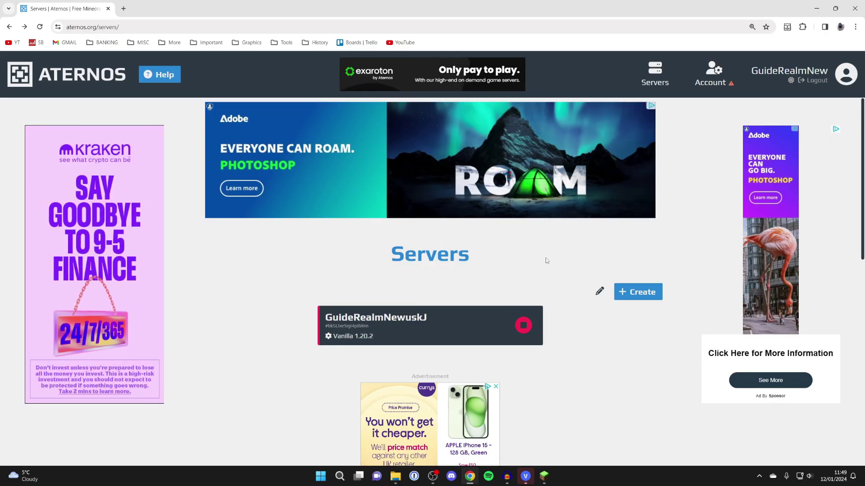
Begin creating a new Java Edition server and set its address to GuideRealmYT.aternos.me
scroll(410, 256, down, 1)
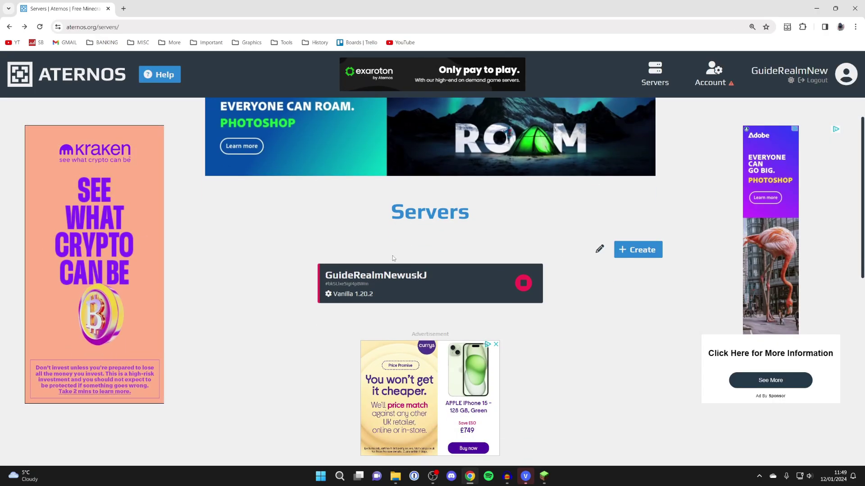
click(649, 251)
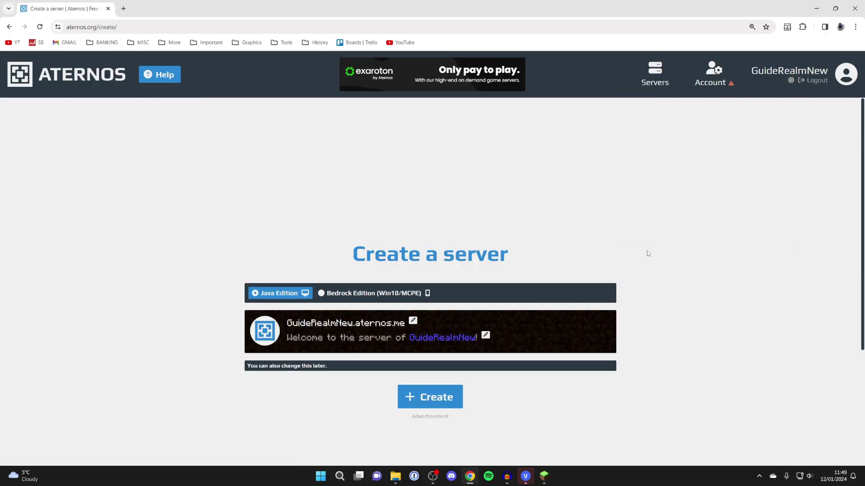
scroll(646, 235, down, 2)
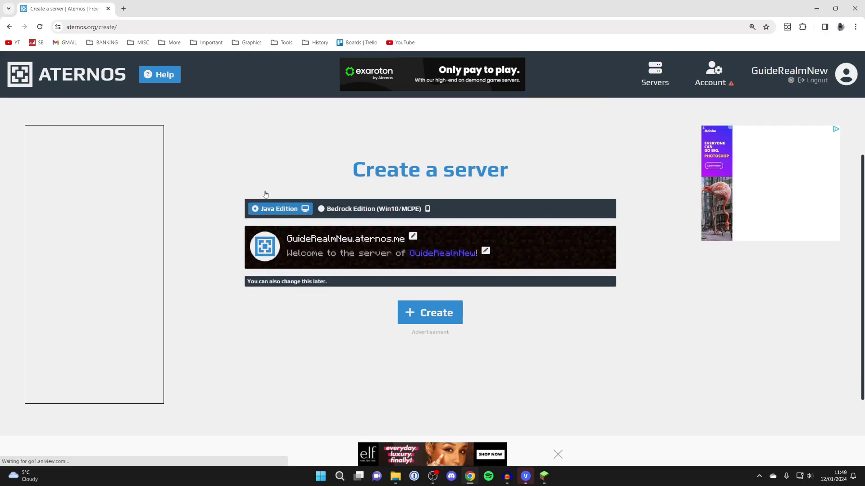
click(412, 236)
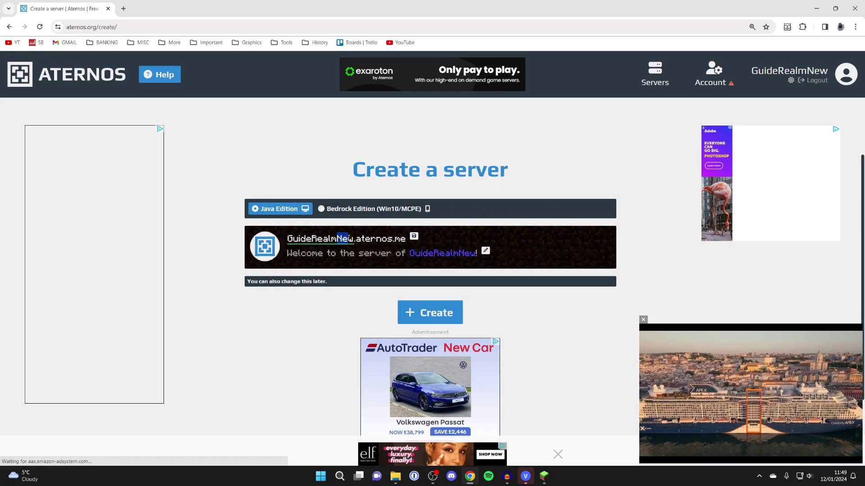
key(BackSpace)
key(BackSpace)
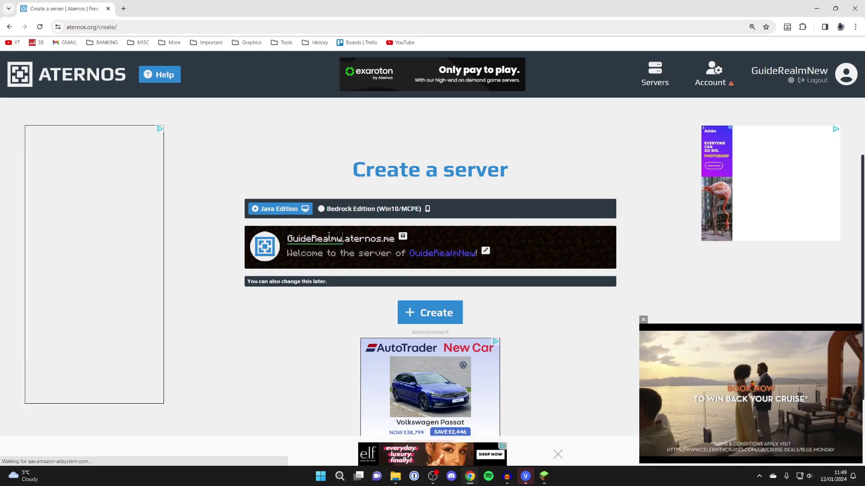
key(Delete)
text(YT)
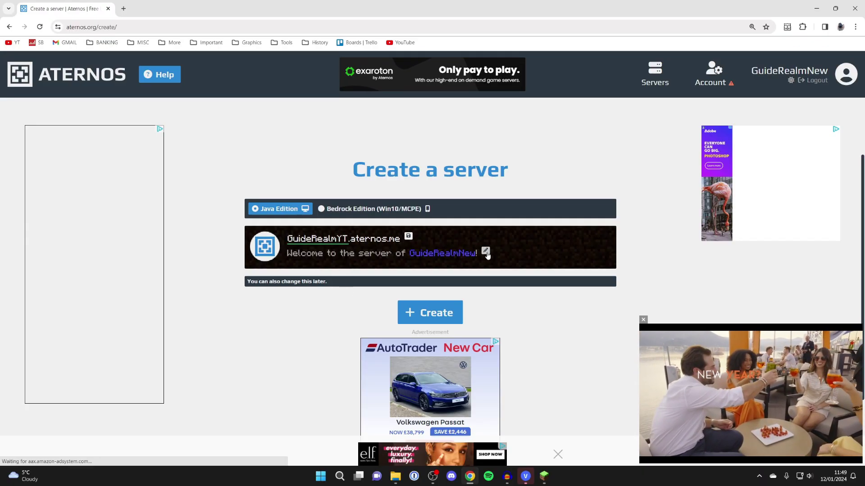
Color the word "the" teal in the server's welcome message and create the server
click(350, 255)
double_click(351, 255)
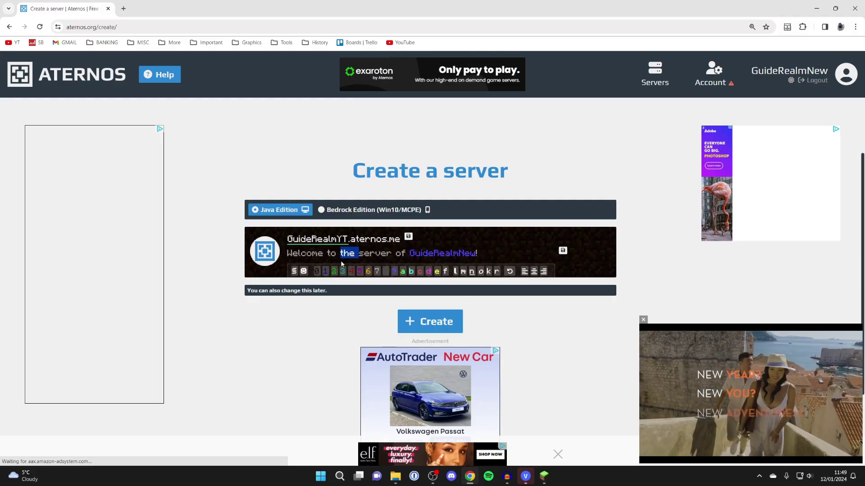
click(426, 319)
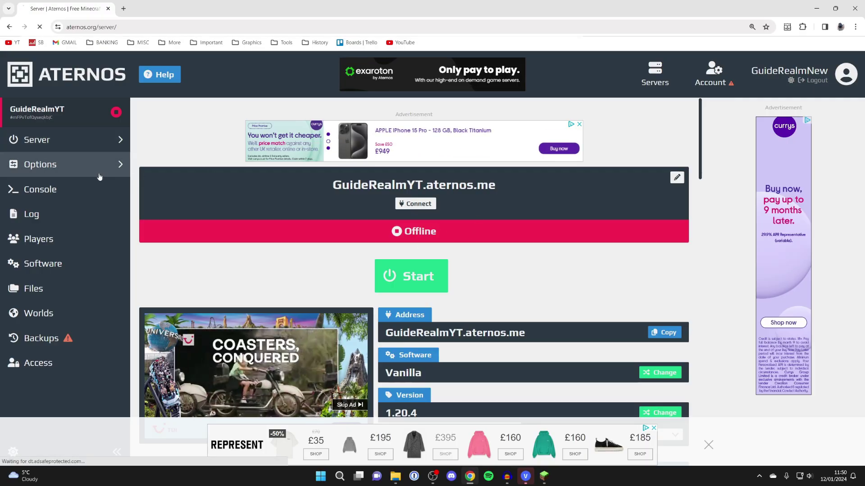
Review the new server's options and available software types, and return to its main server page
click(41, 164)
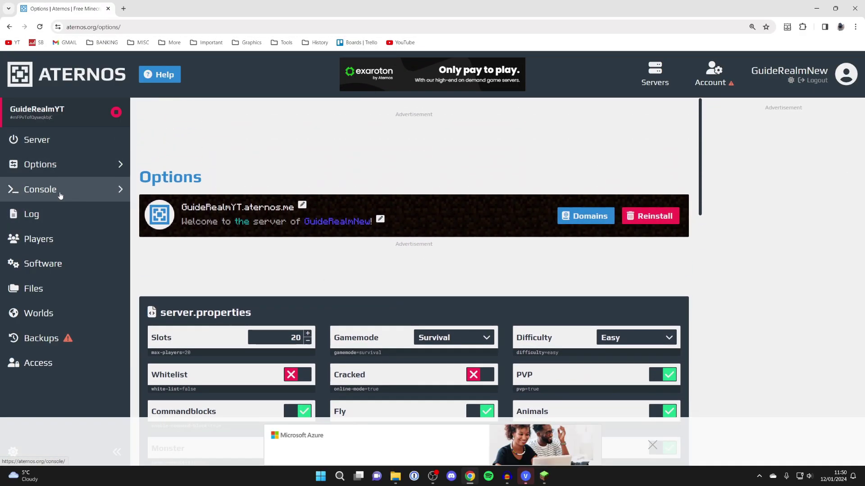
click(70, 265)
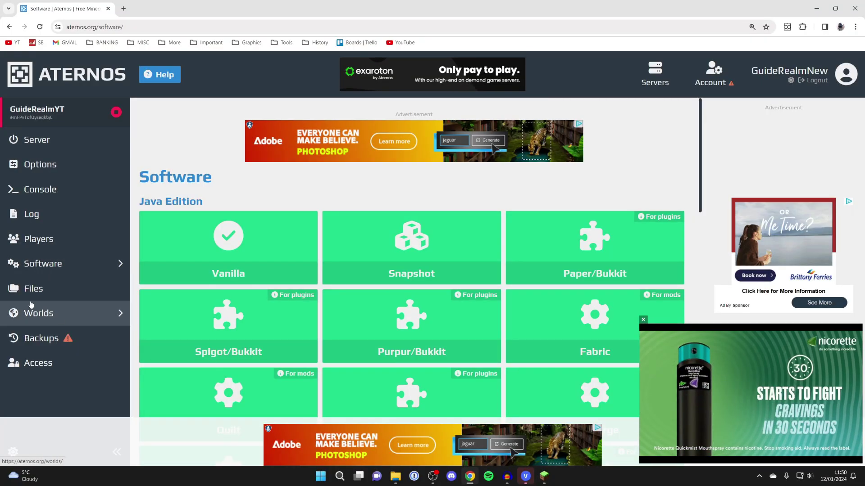
click(63, 143)
Start the GuideRealmYT server and accept the Minecraft EULA
click(416, 267)
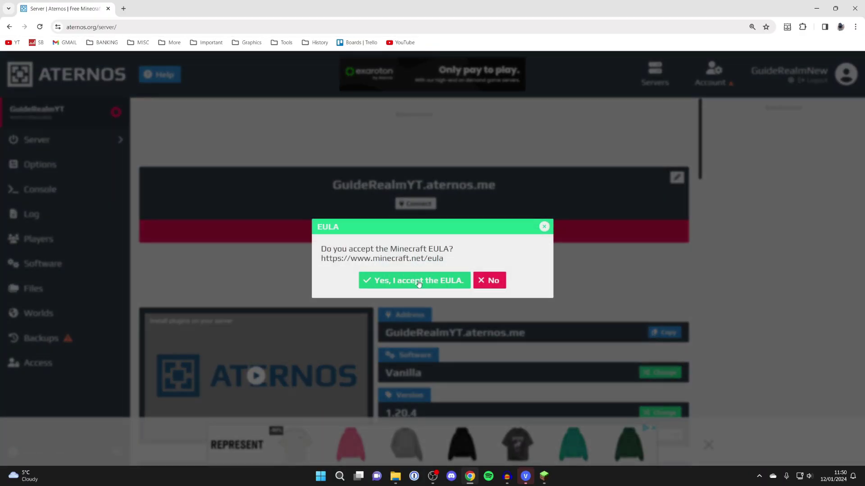
click(414, 282)
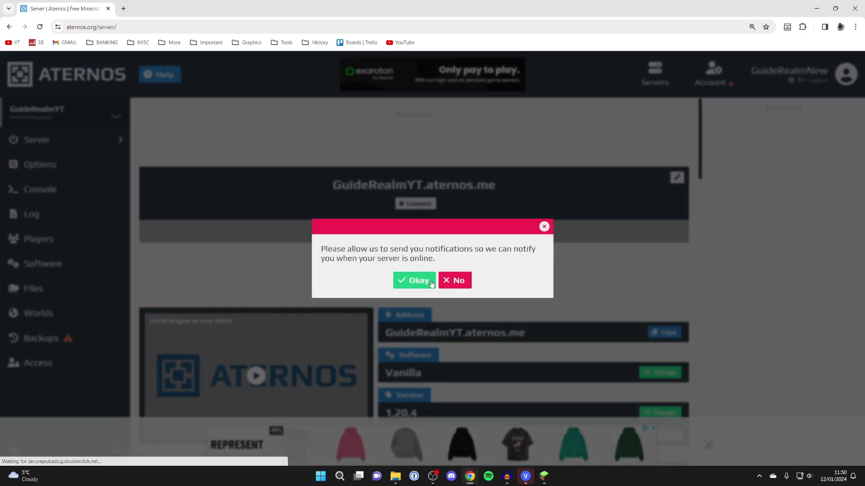
click(431, 283)
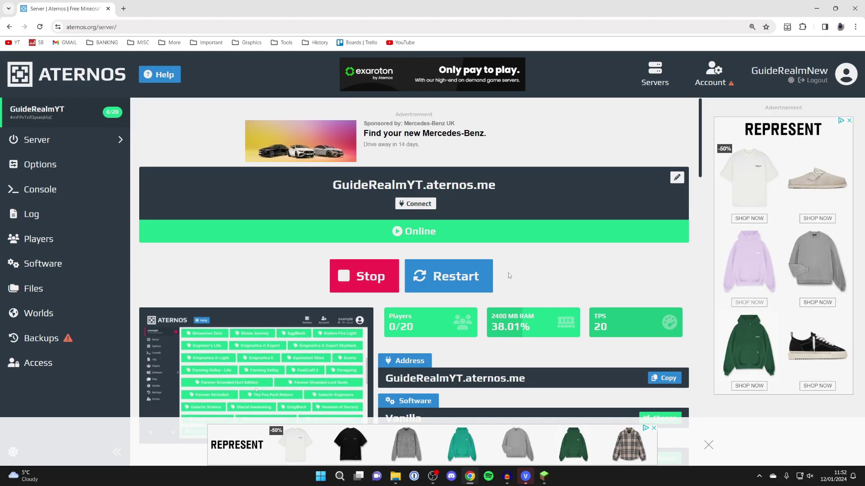
Switch to Minecraft, open the form for adding a multiplayer server, and place its window so the Aternos server address stays visible
drag(496, 183, 324, 185)
click(500, 191)
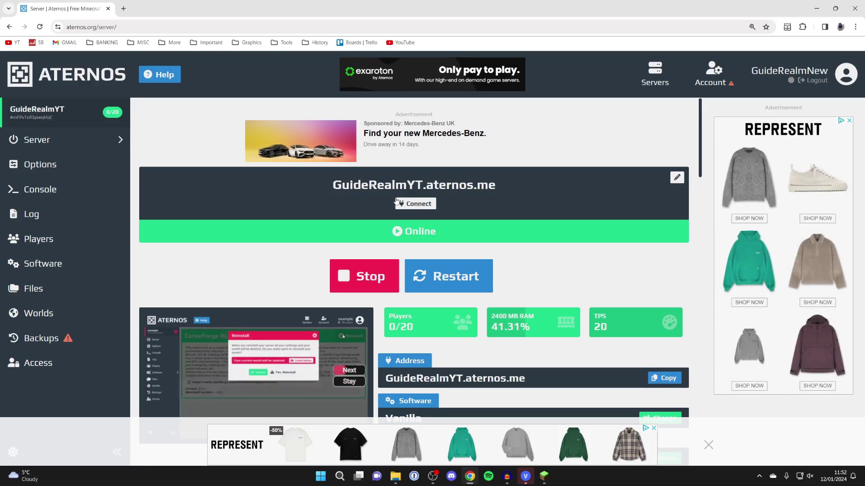
click(545, 479)
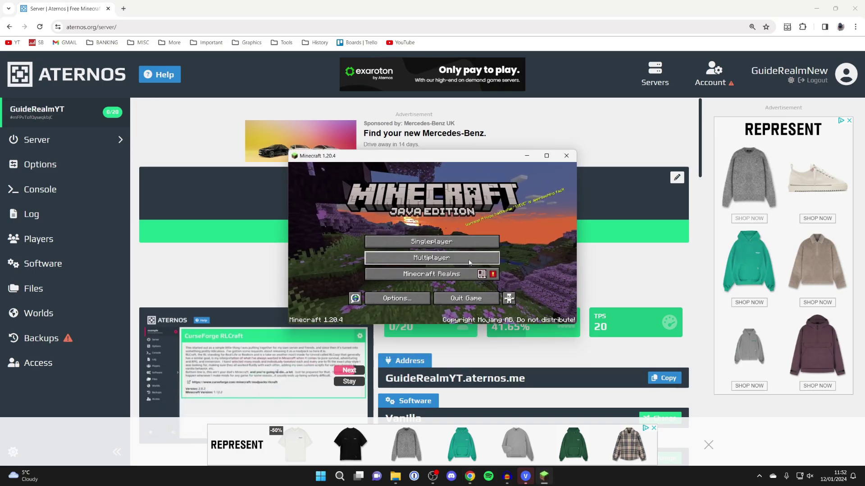
click(469, 260)
click(491, 294)
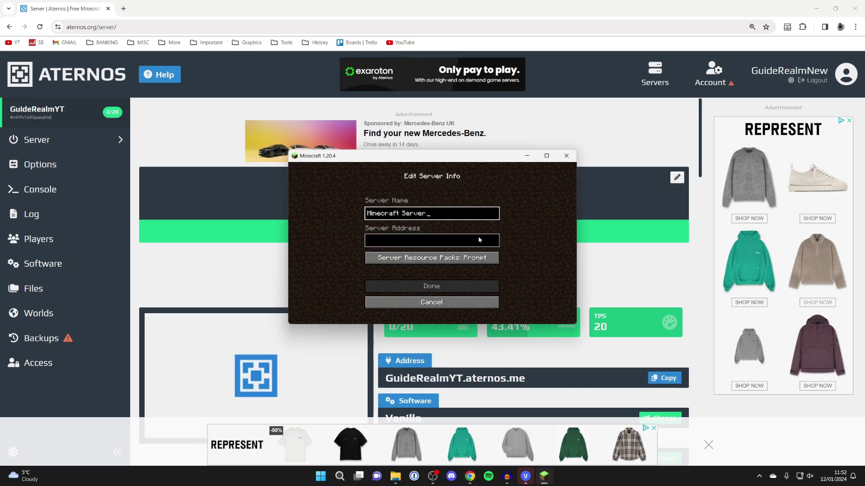
drag(458, 163, 467, 233)
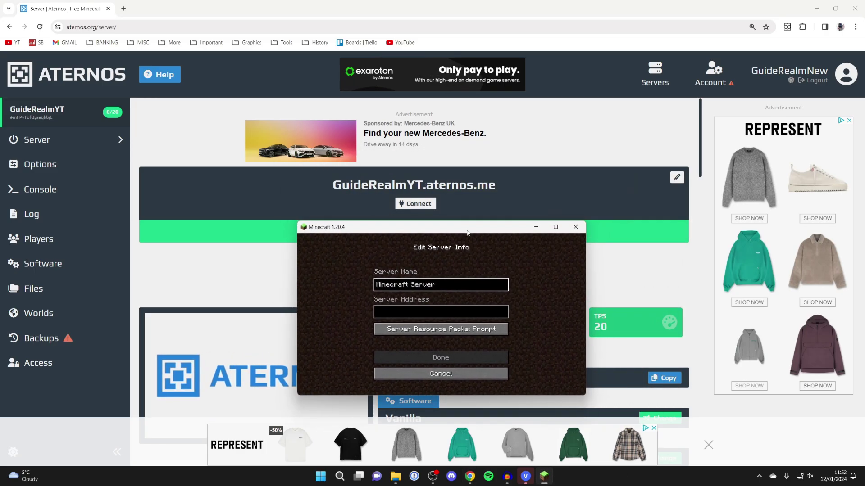
Add the server with the address guiderealmyt.aternos.me to the multiplayer list and join it
click(459, 314)
text(guiderea)
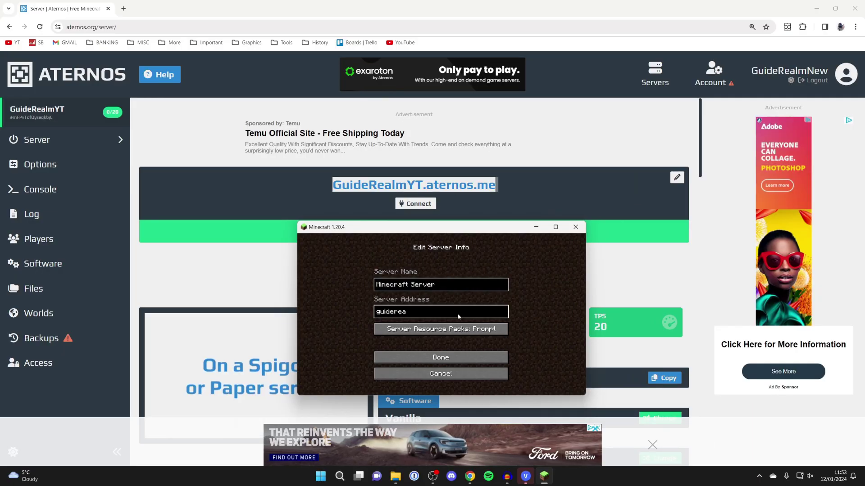
text(lmyt.aternos.me)
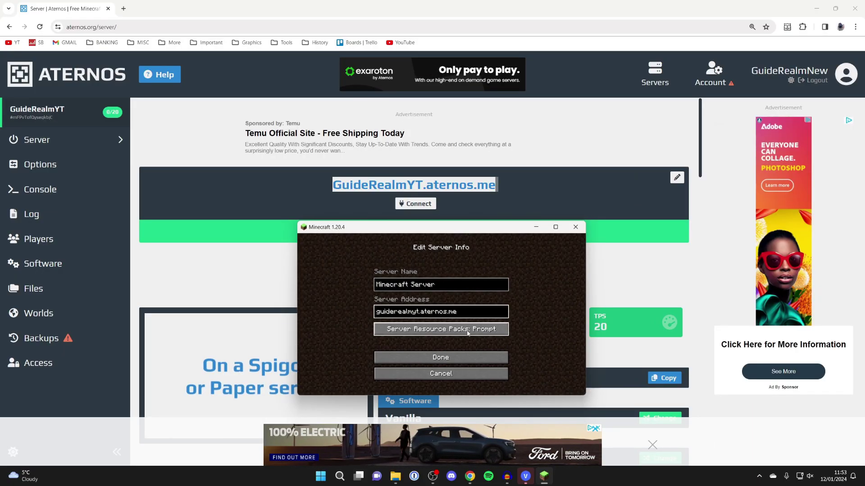
click(470, 357)
double_click(444, 316)
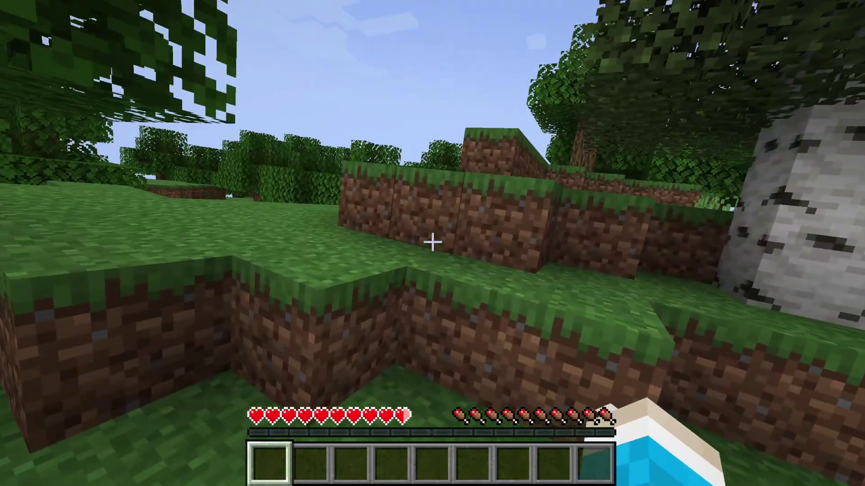
key(w)
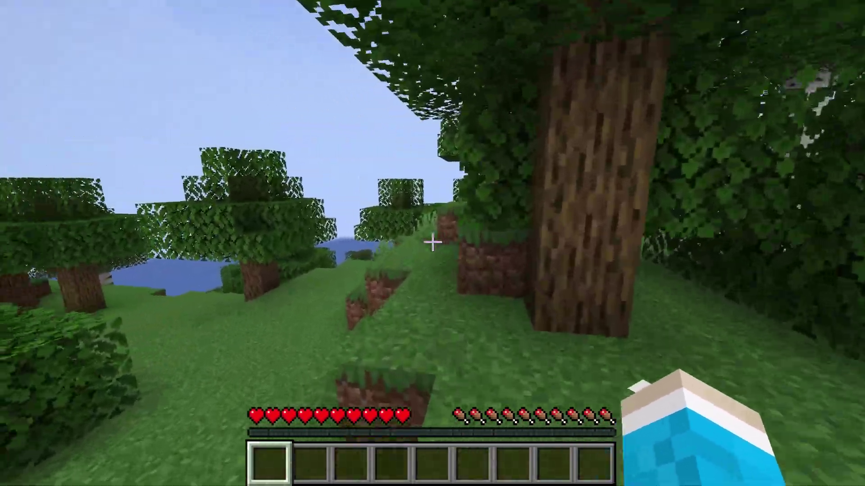
key(w)
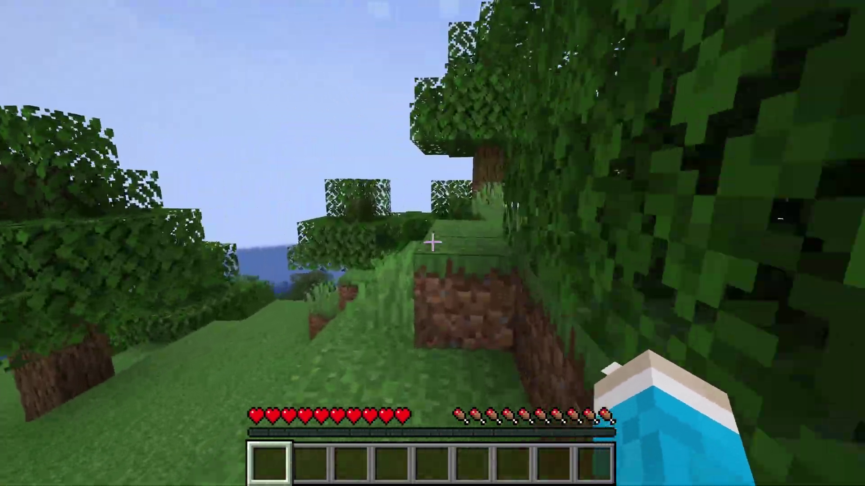
key(w)
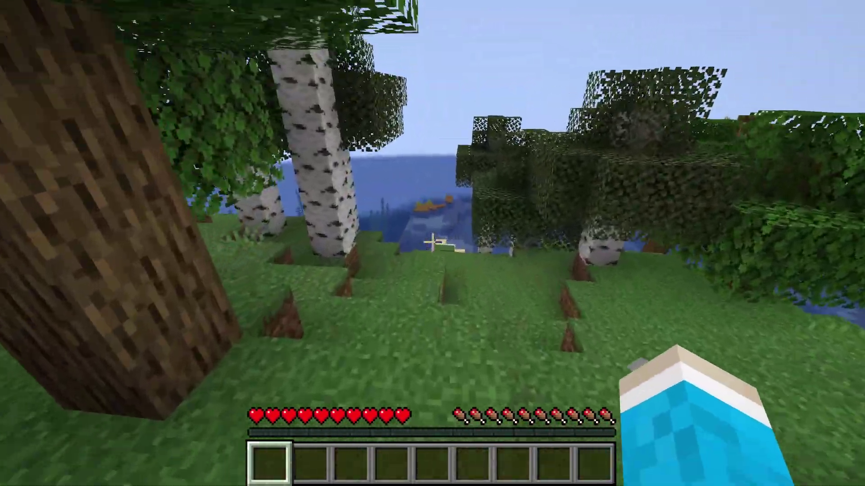
key(w)
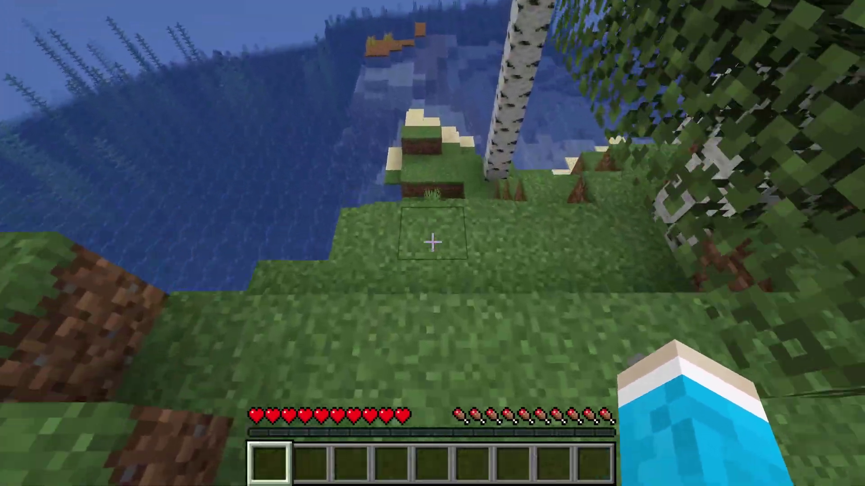
key(w)
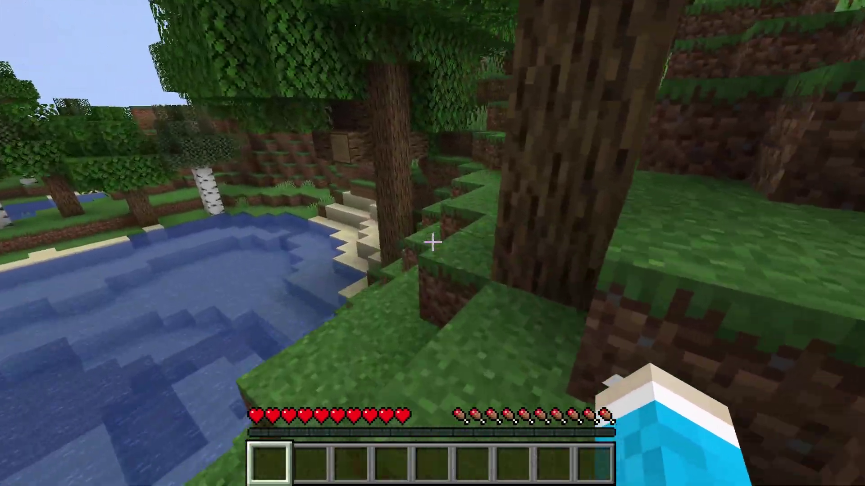
key(w)
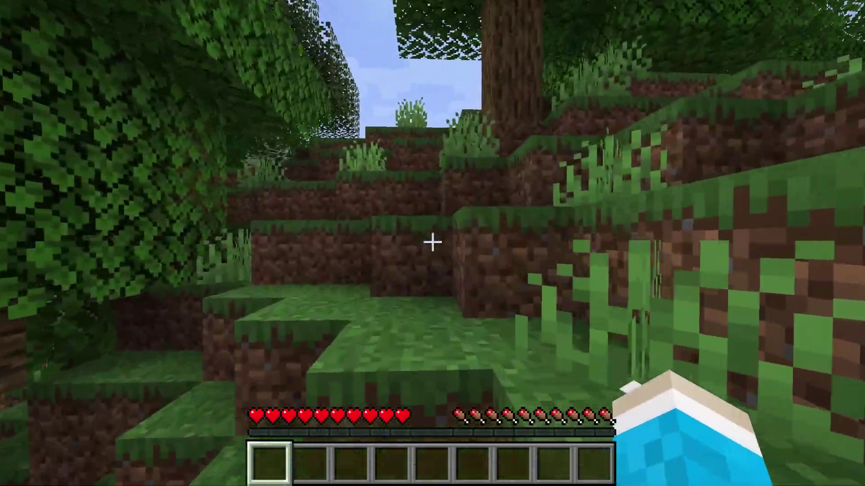
key(w)
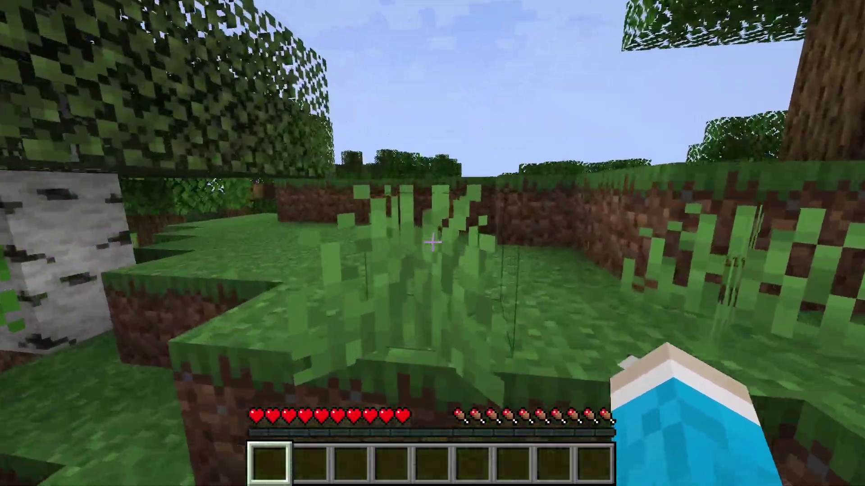
key(w)
key(w)
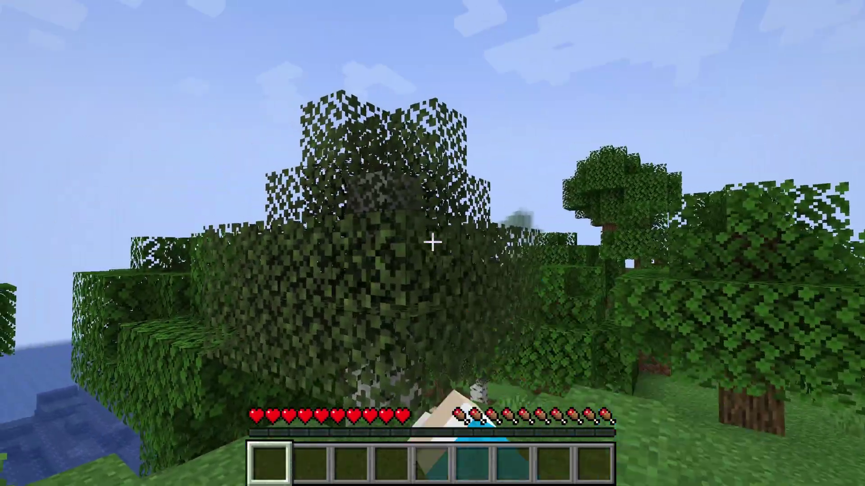
key(w)
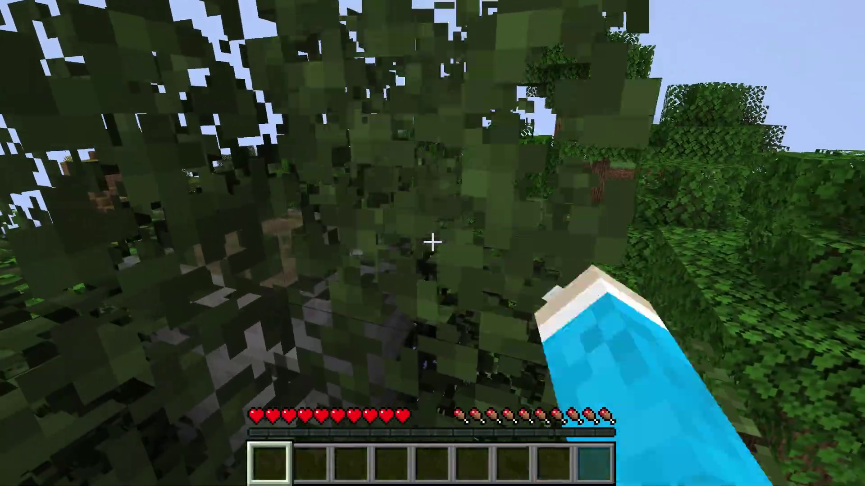
key(w)
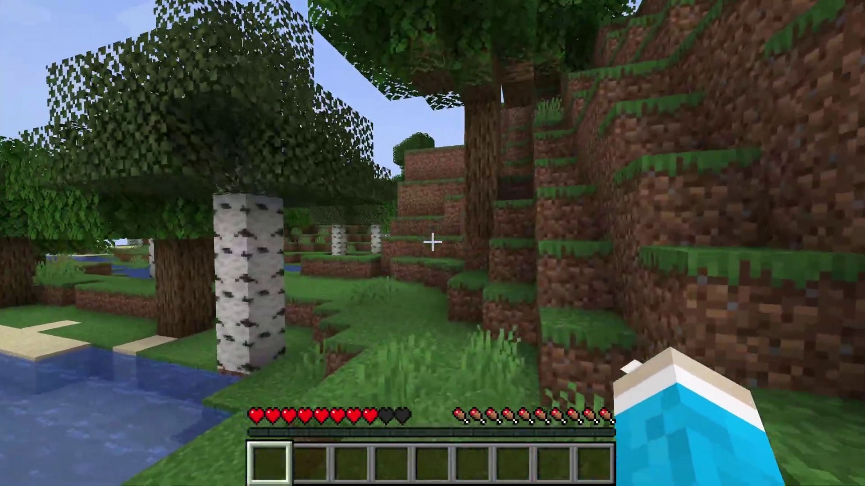
key(w)
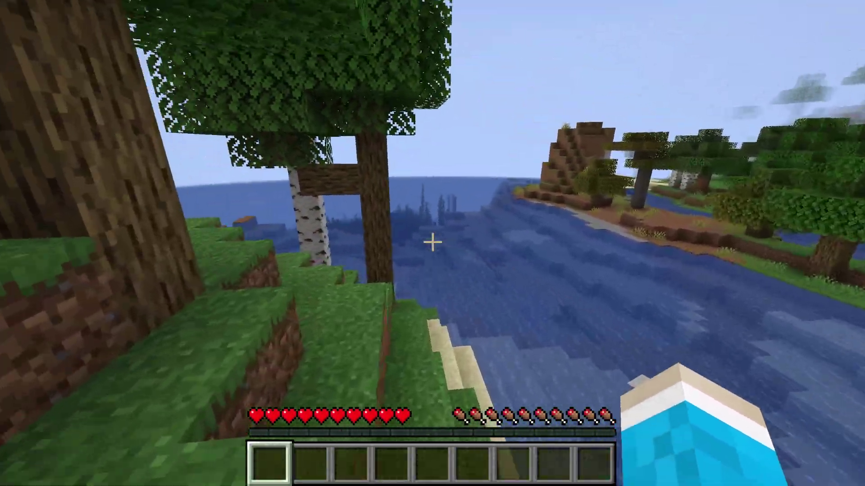
key(w)
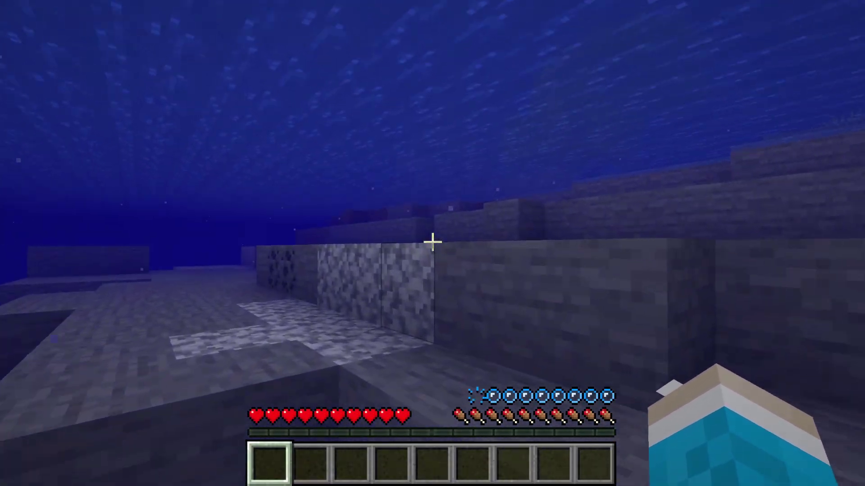
key(w)
key(space)
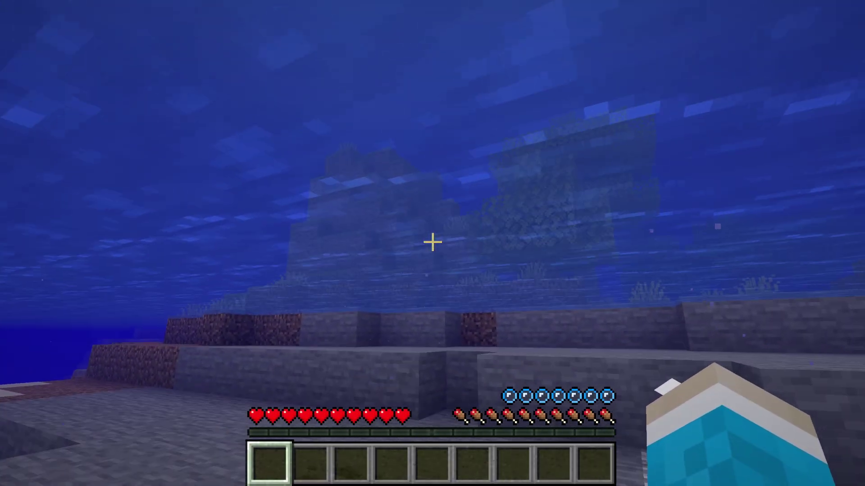
key(w)
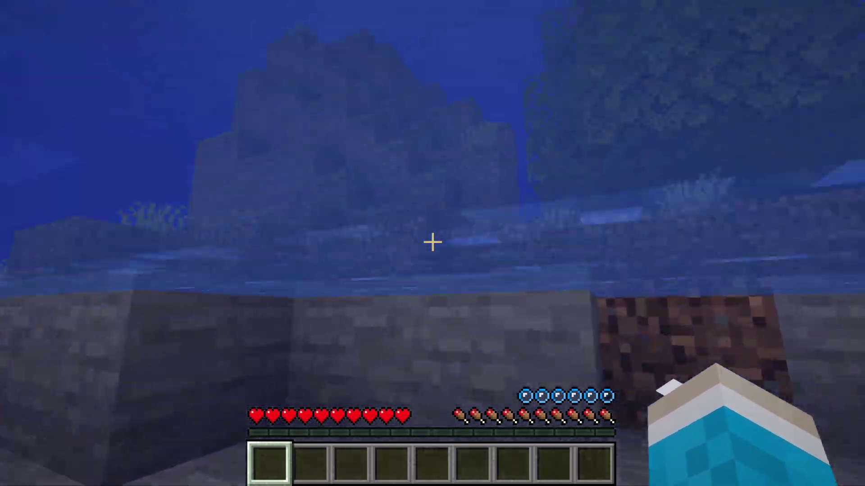
key(w)
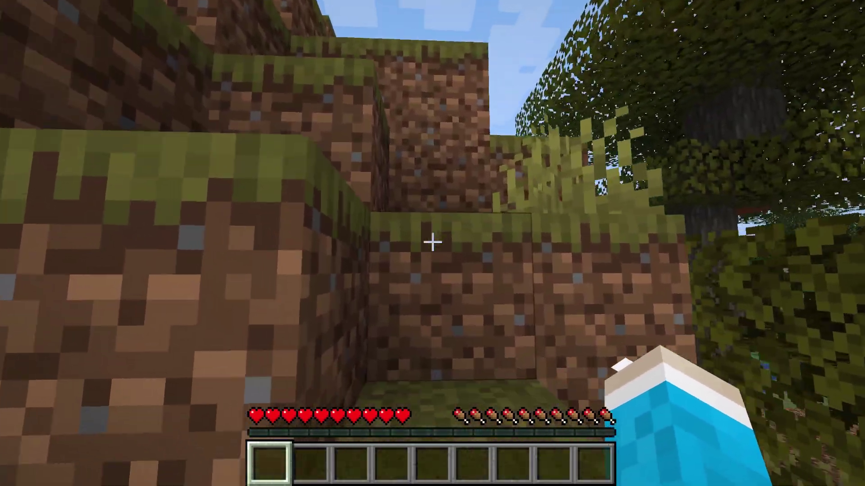
key(w)
key(space)
key(space)
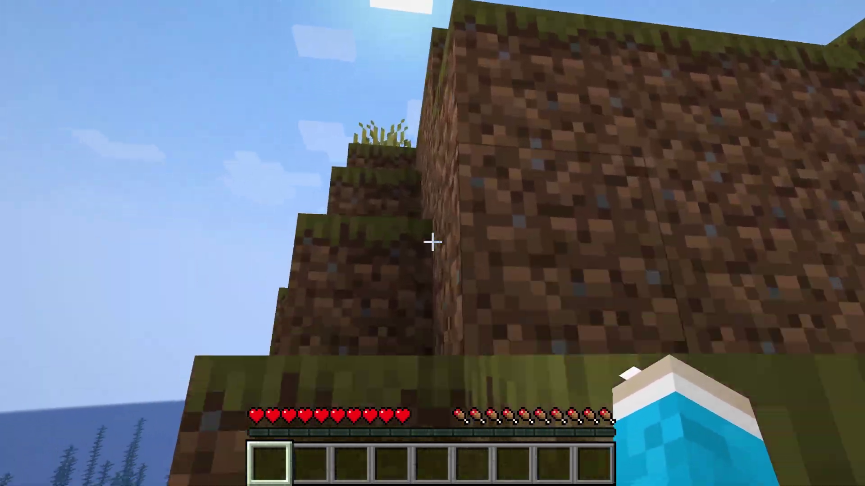
key(w)
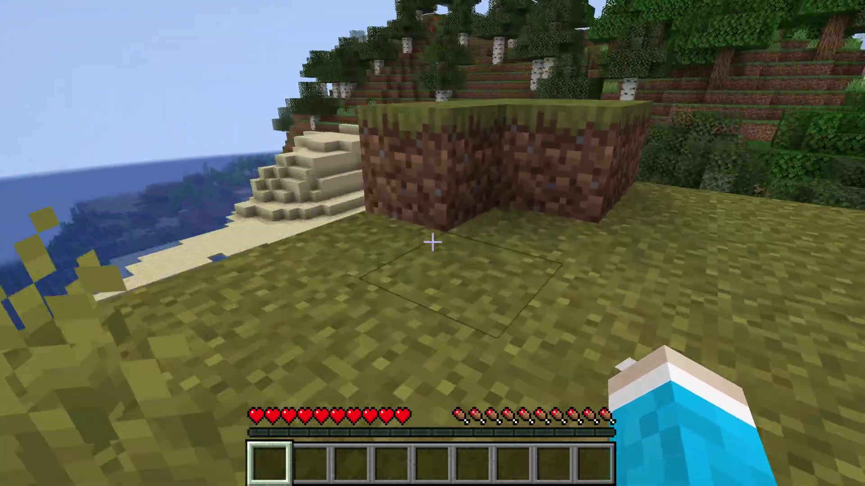
key(w)
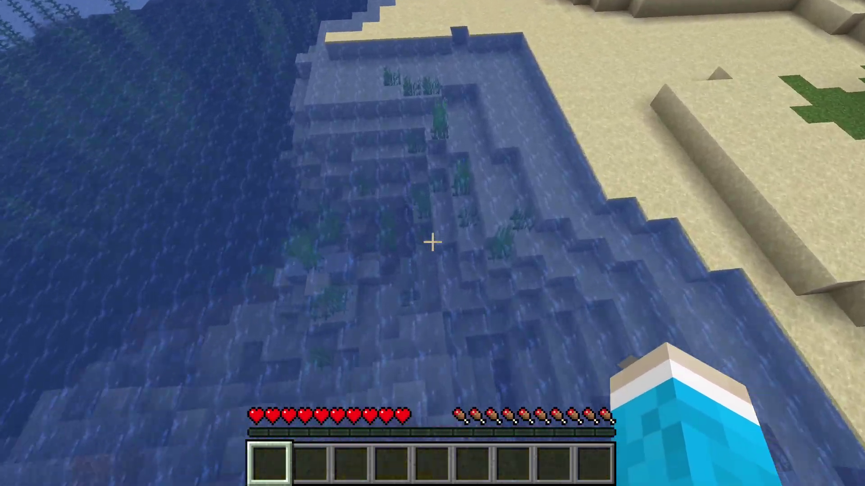
key(w)
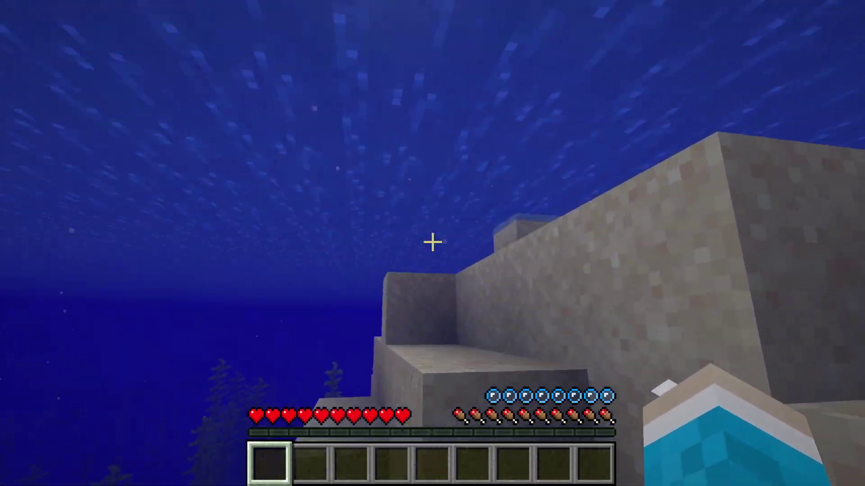
key(w)
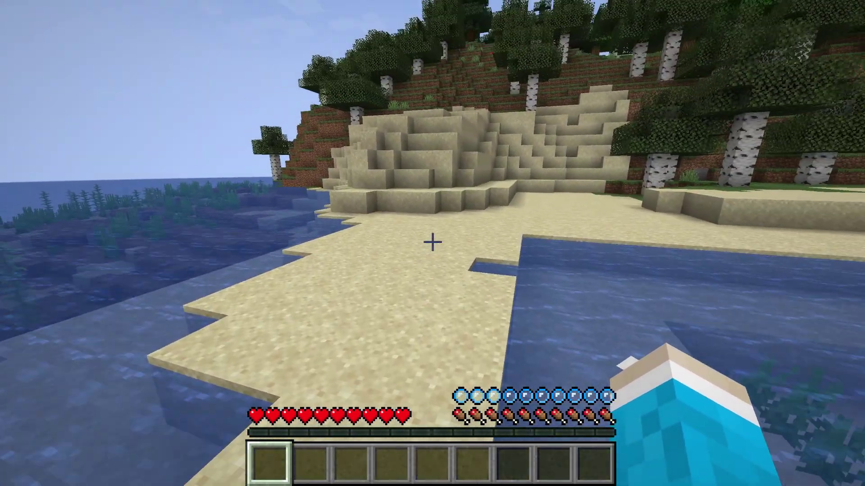
key(w)
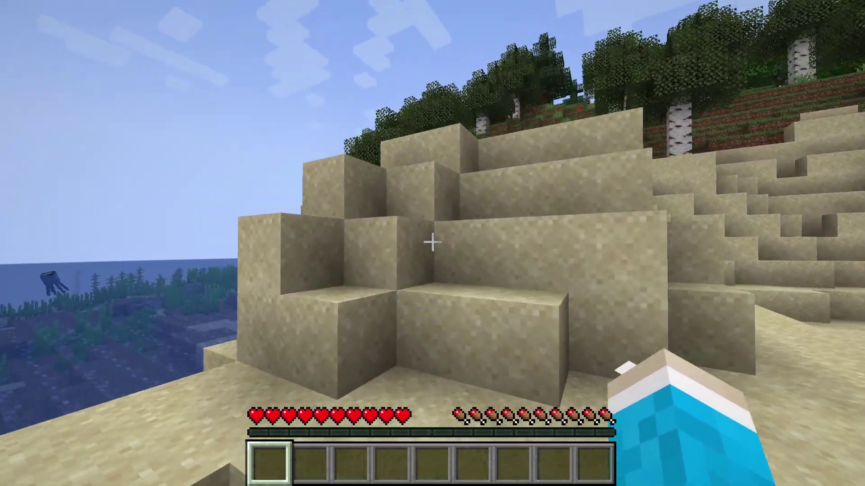
key(w)
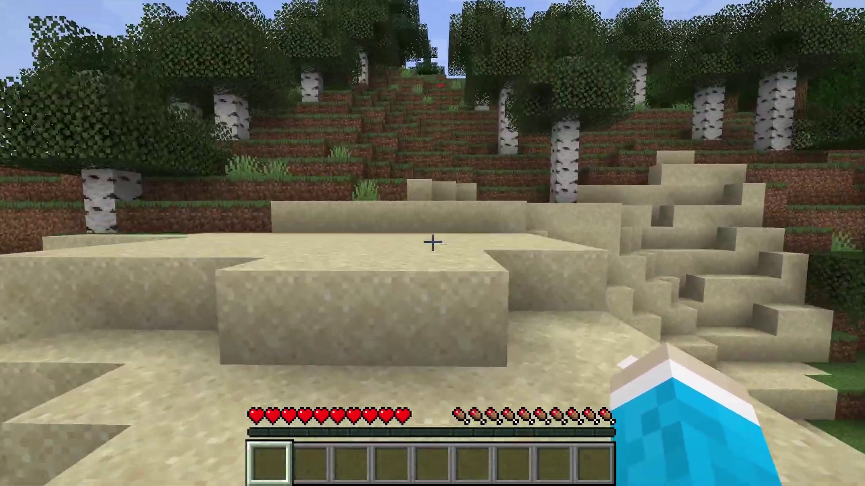
key(w)
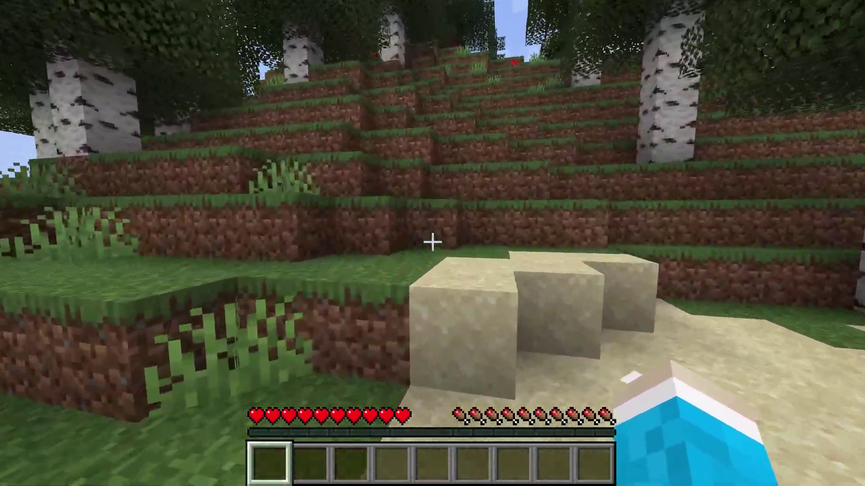
key(w)
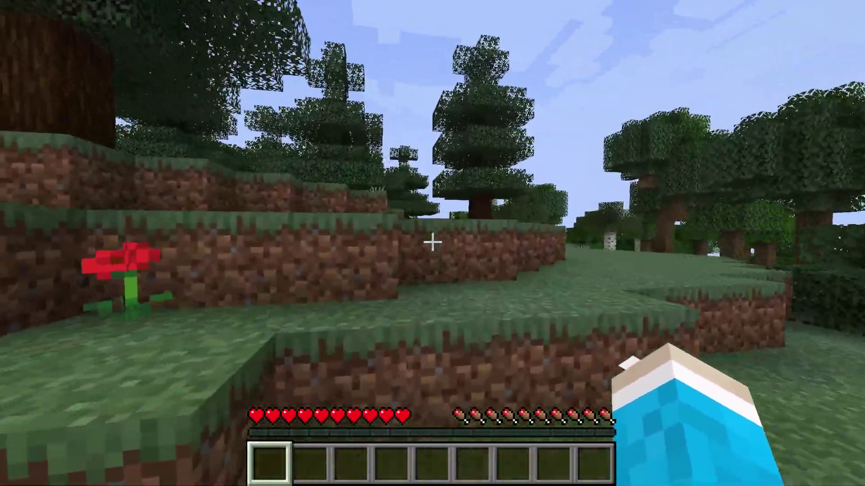
key(w)
key(space)
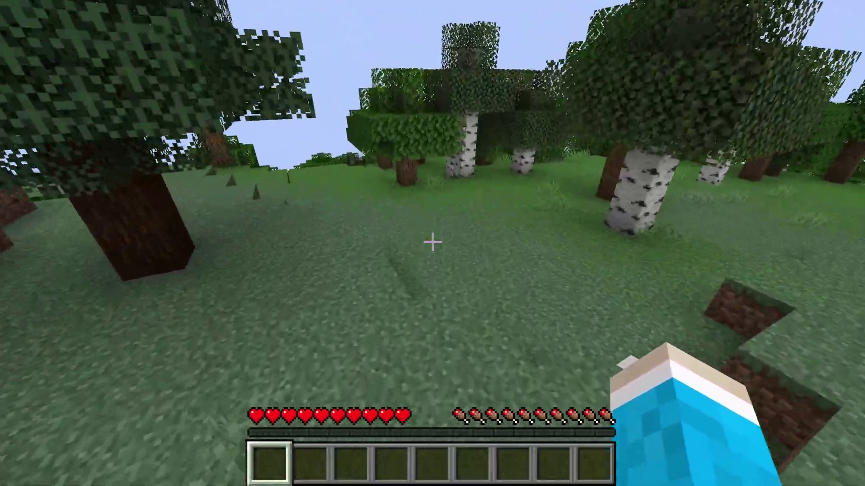
key(w)
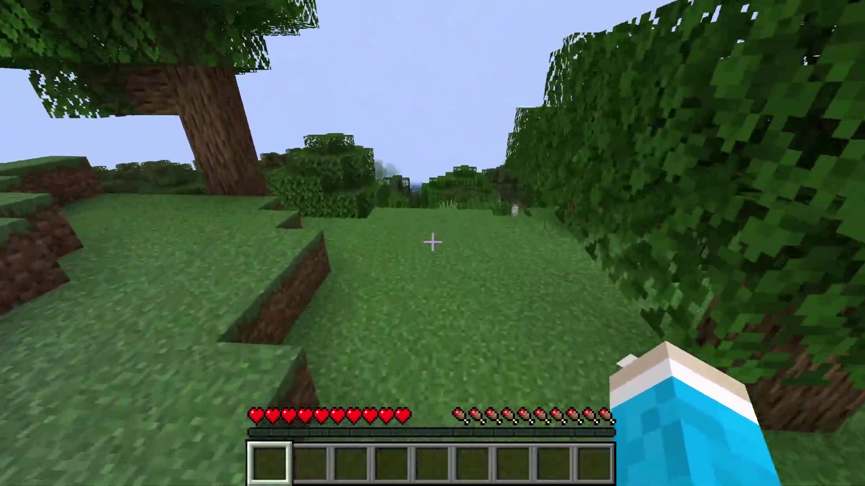
key(w)
key(w)
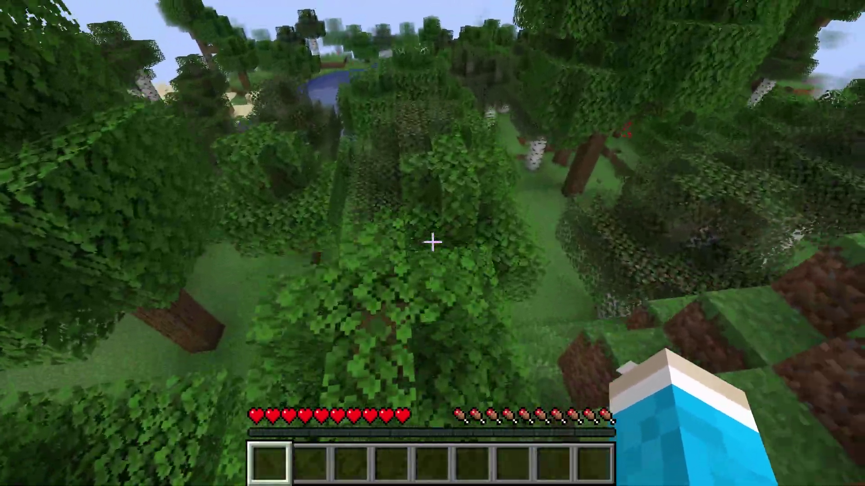
key(w)
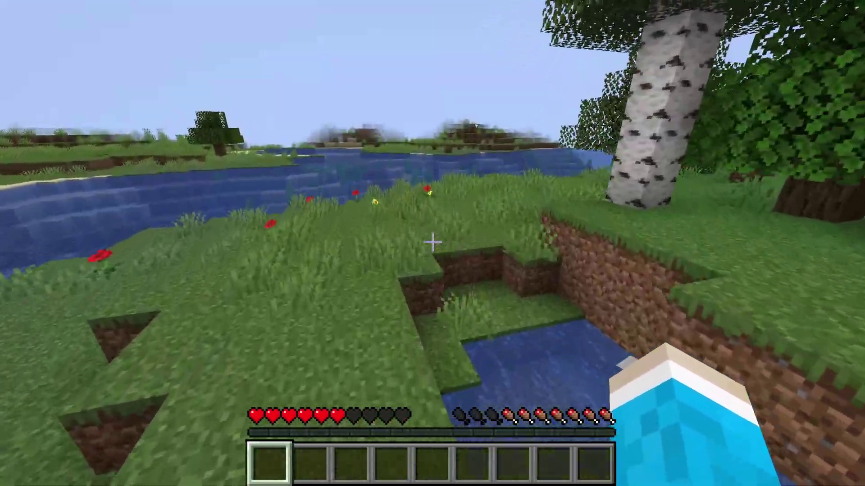
key(w)
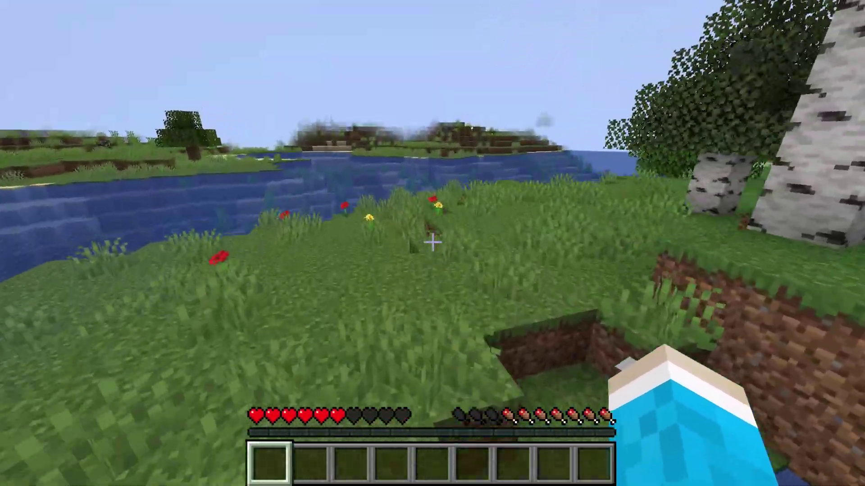
key(w)
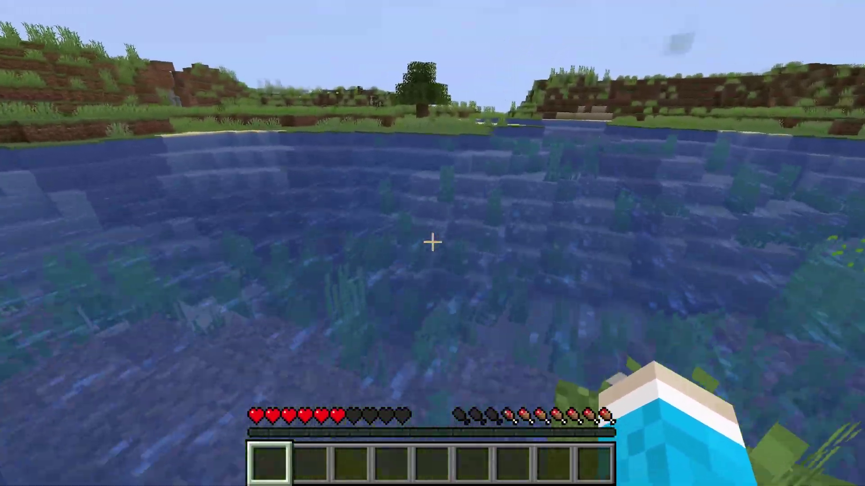
key(w)
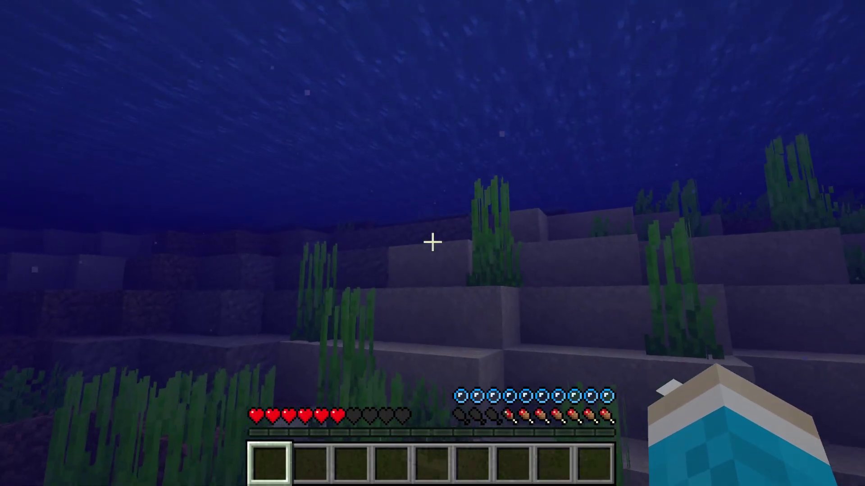
key(w)
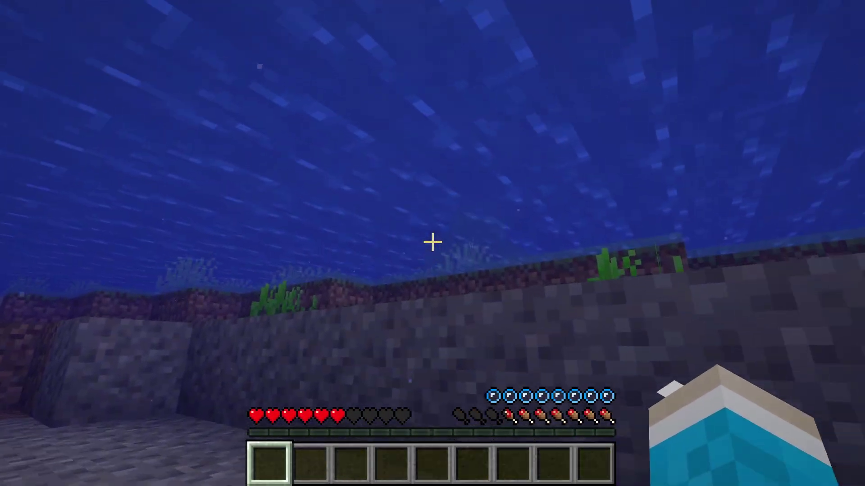
key(space)
key(w)
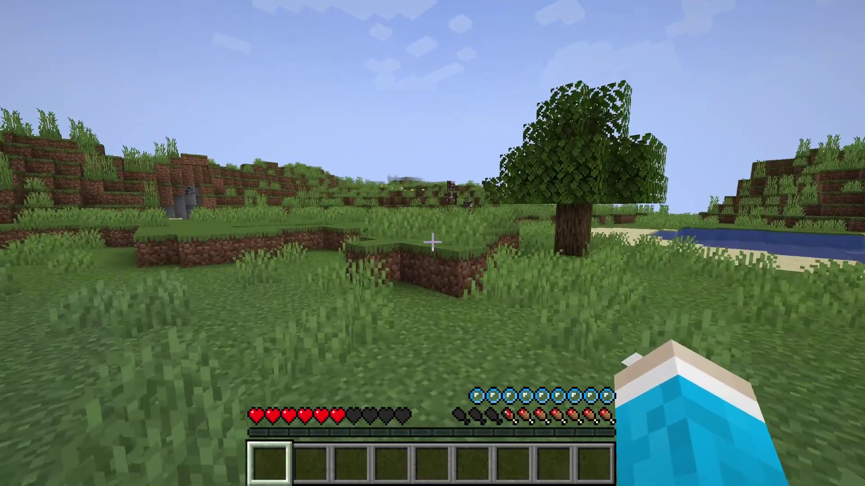
key(w)
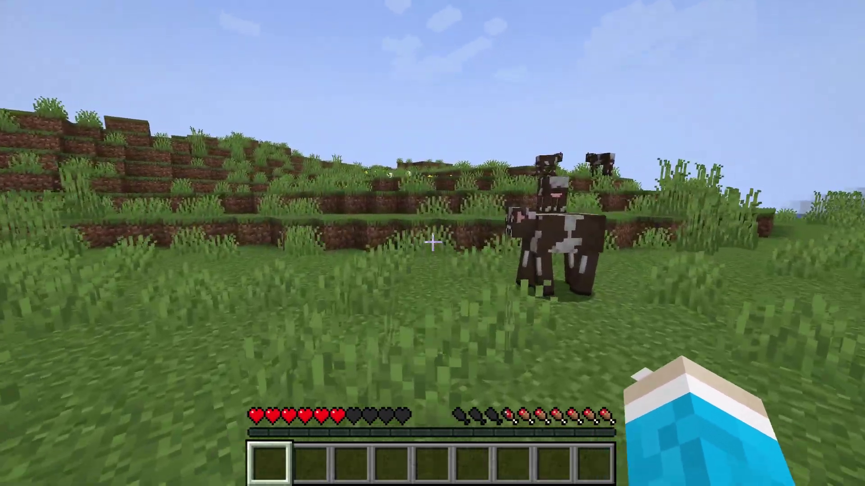
key(w)
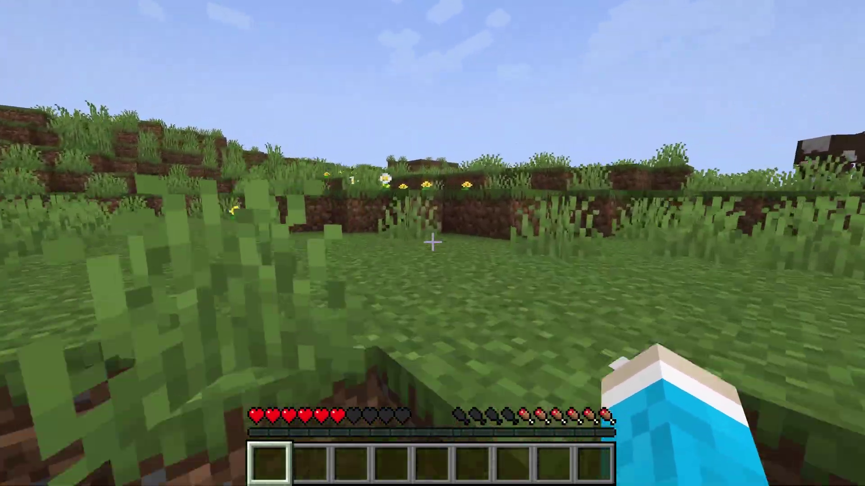
key(w)
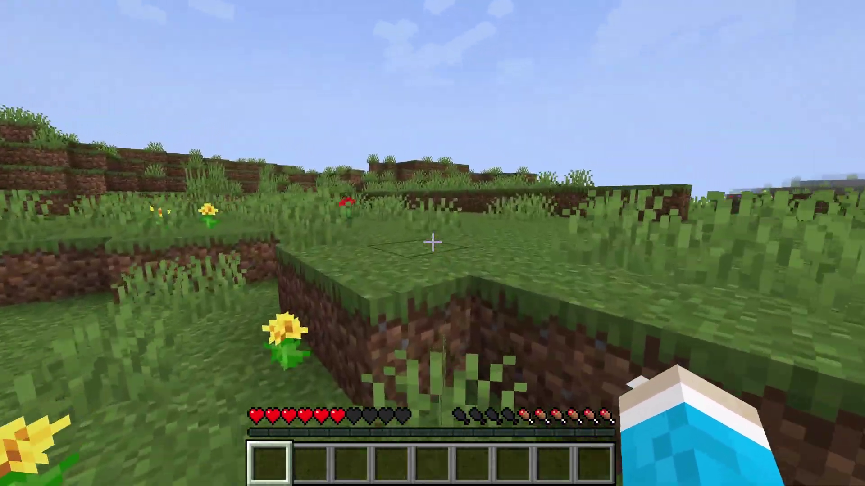